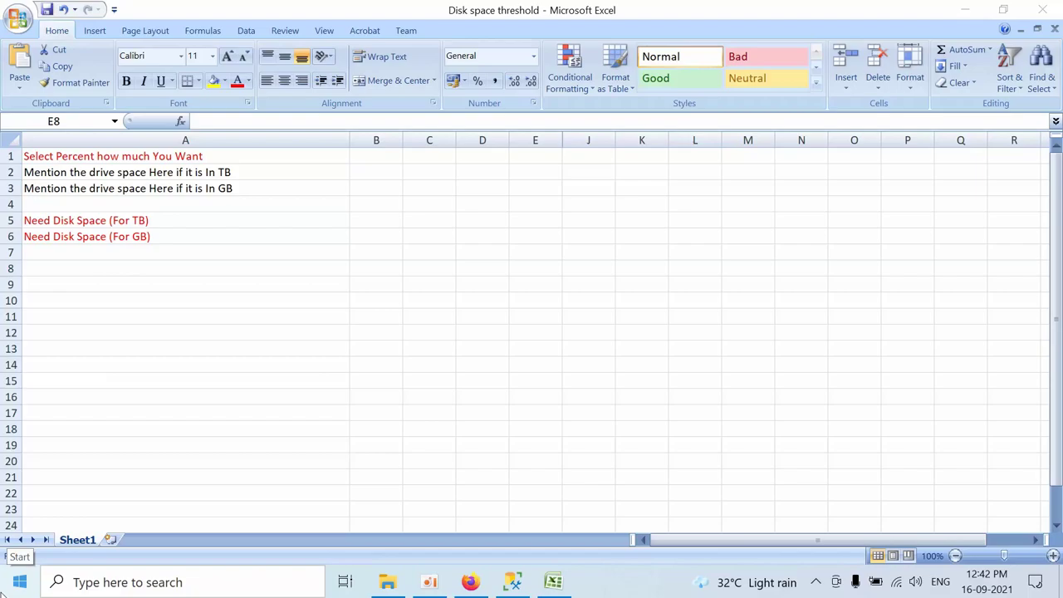
Launch Computer Management from the This PC context menu in File Explorer
key(super+d)
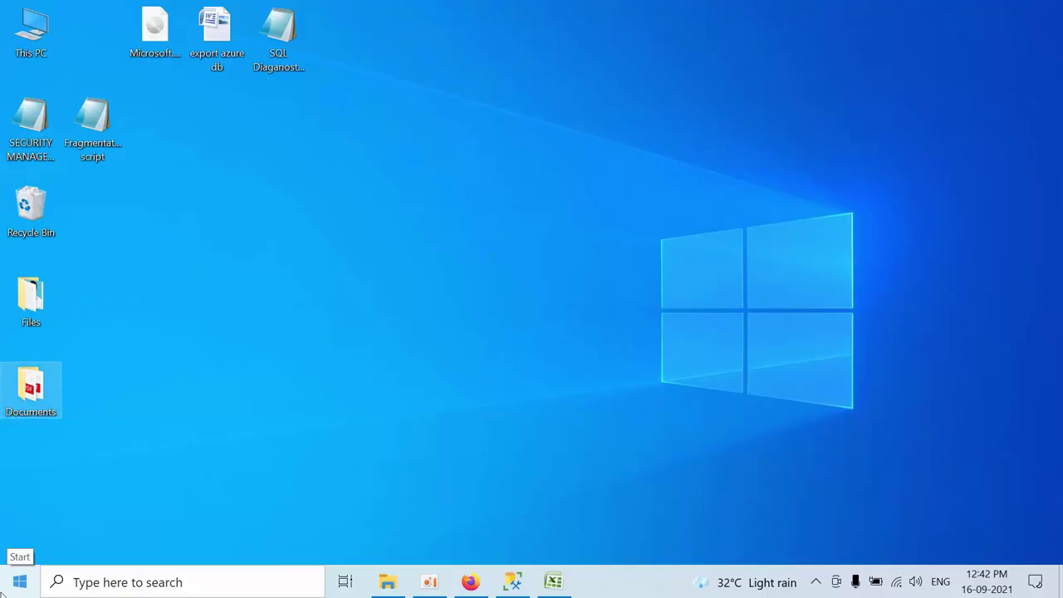
key(super+d)
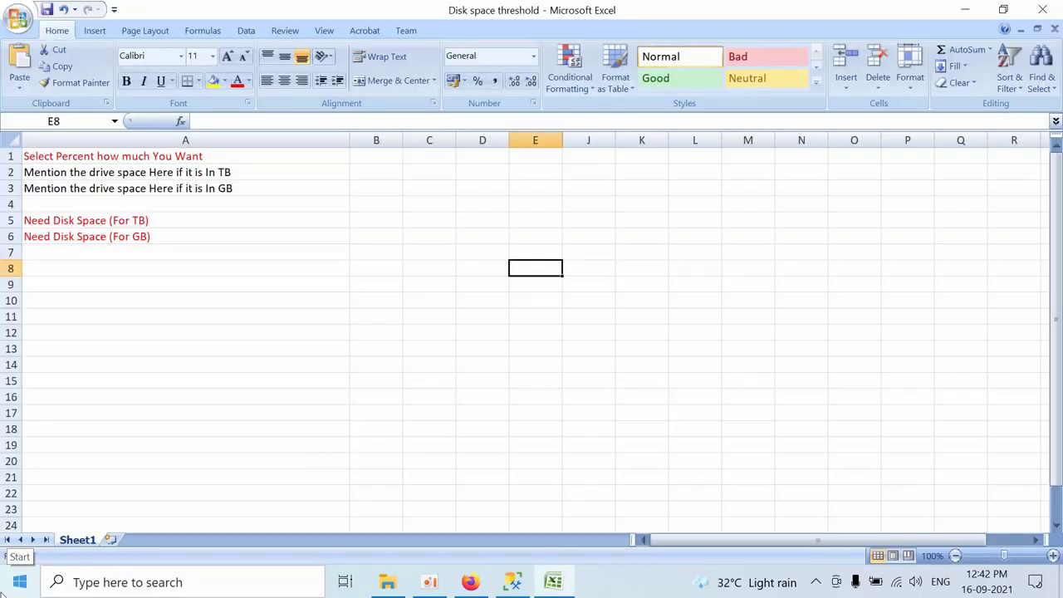
key(super)
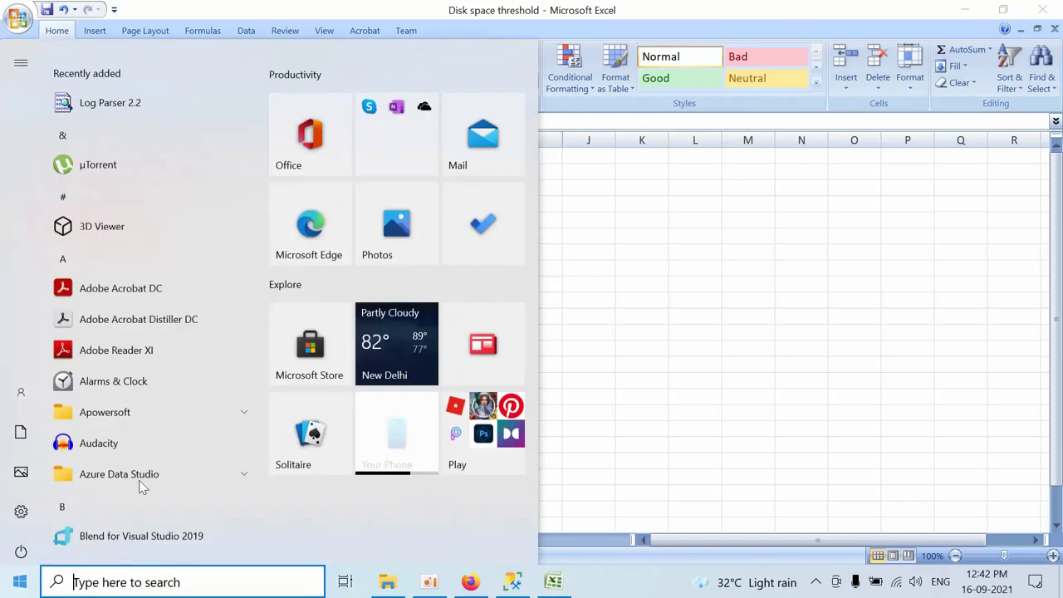
click(391, 574)
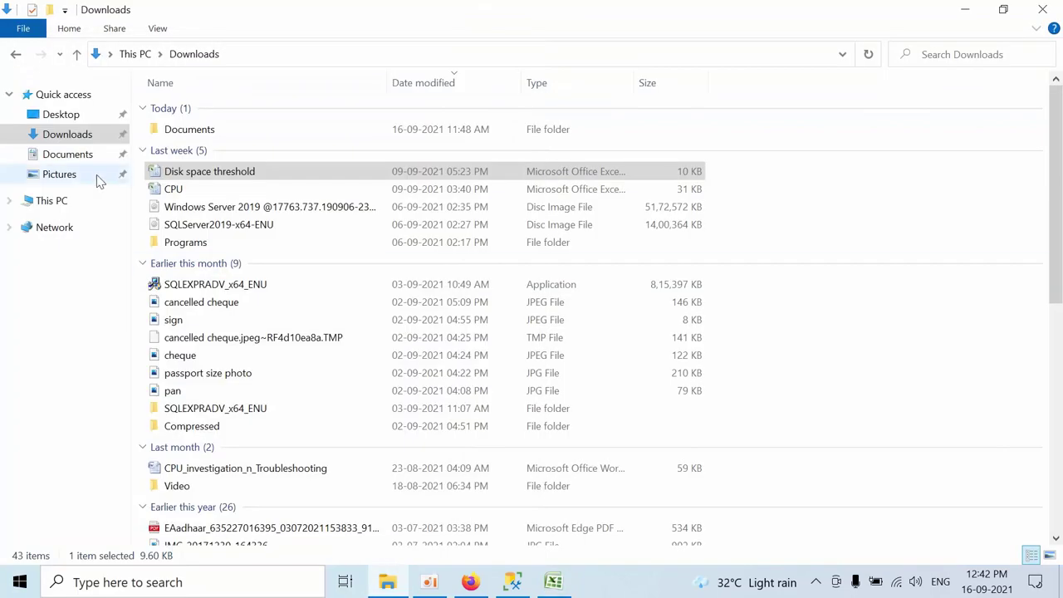
click(58, 202)
right_click(60, 206)
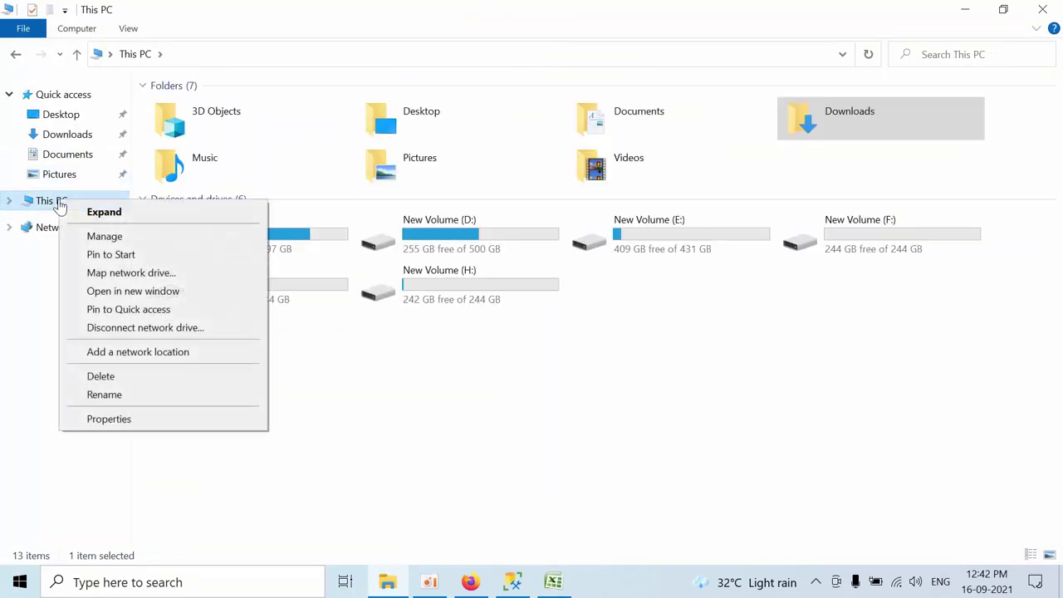
click(122, 239)
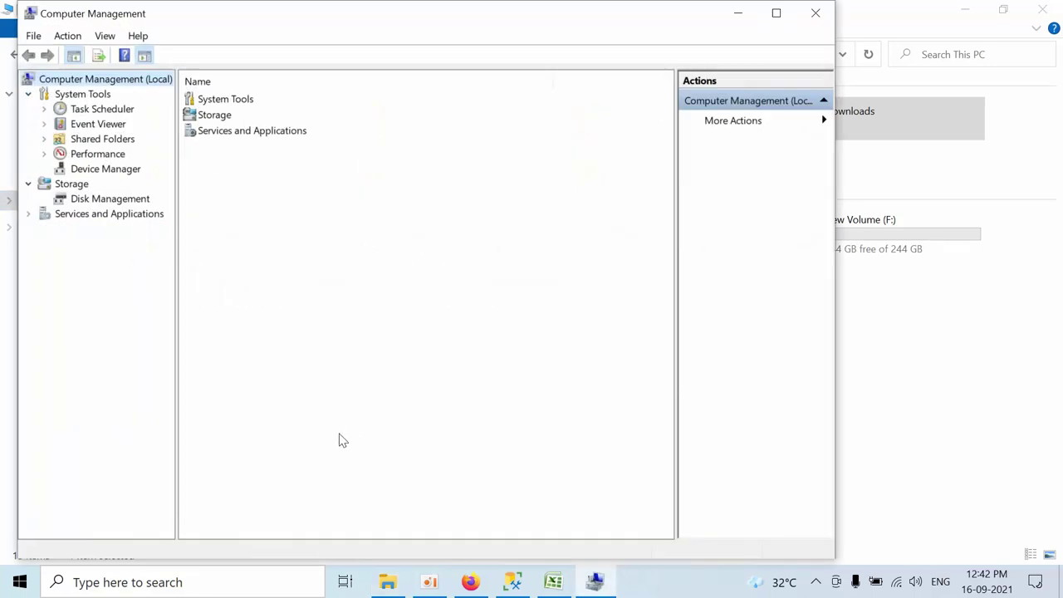
Show Disk Management maximized, listing Disk 0 (931.51 GB) and Disk 1 (931.39 GB) volumes C–H
click(111, 200)
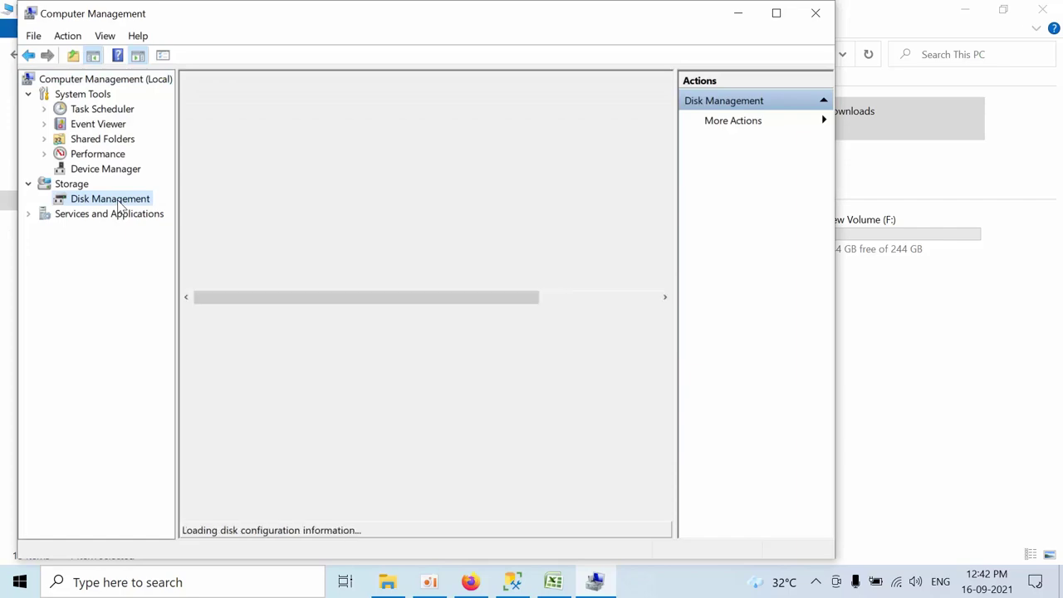
click(775, 13)
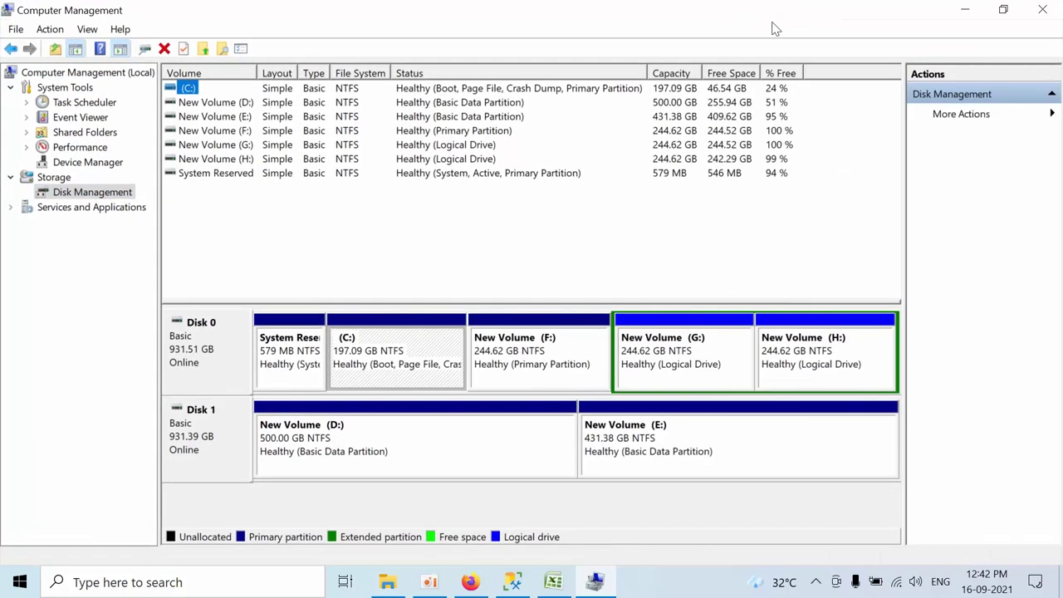
click(368, 166)
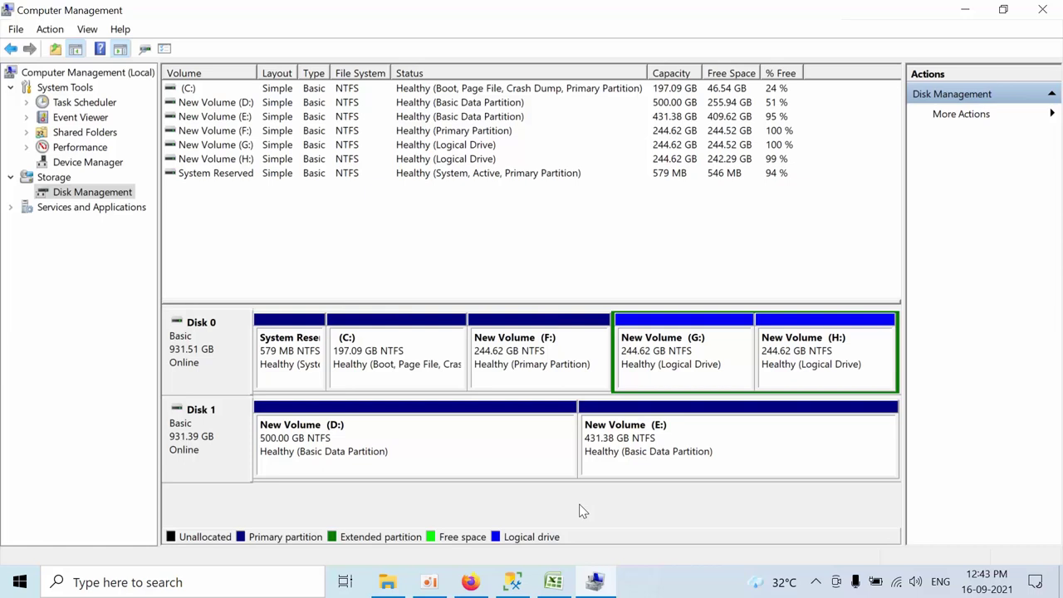
mouse_move(592, 586)
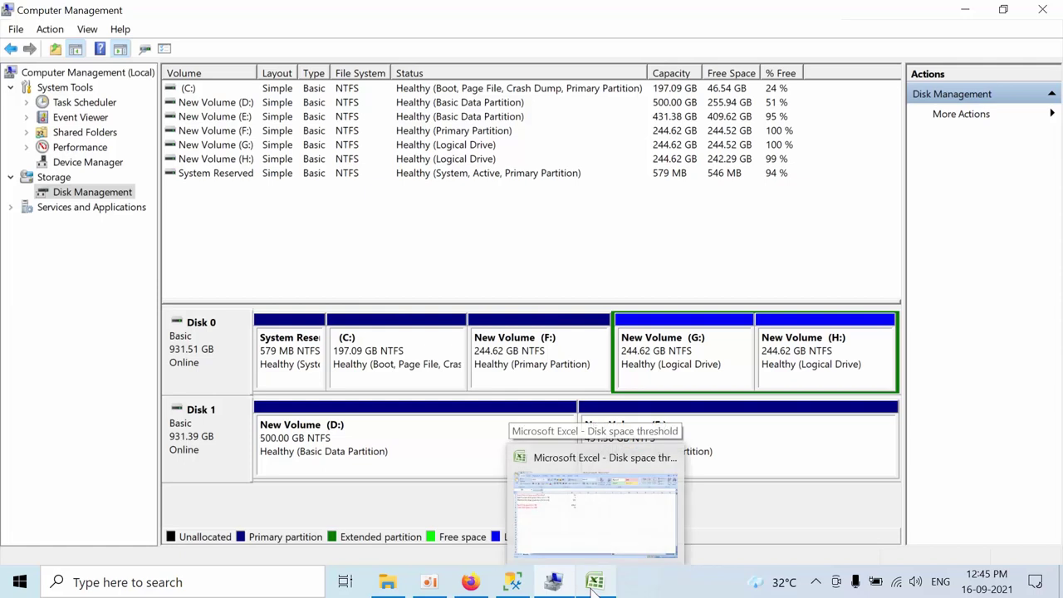
Back in the Disk space threshold workbook, set the percent in B1 to 20
click(592, 586)
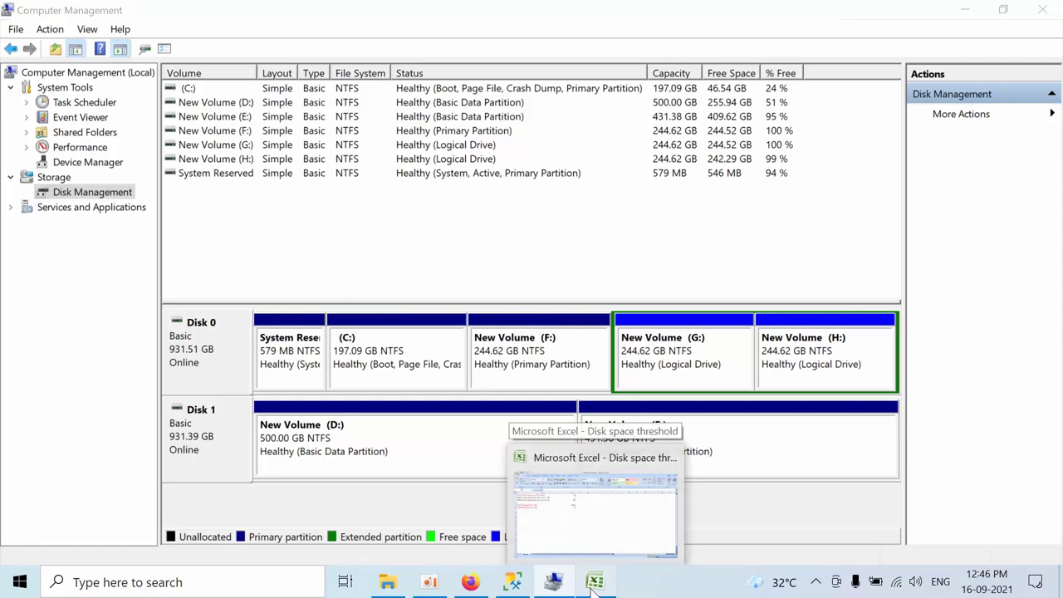
click(592, 586)
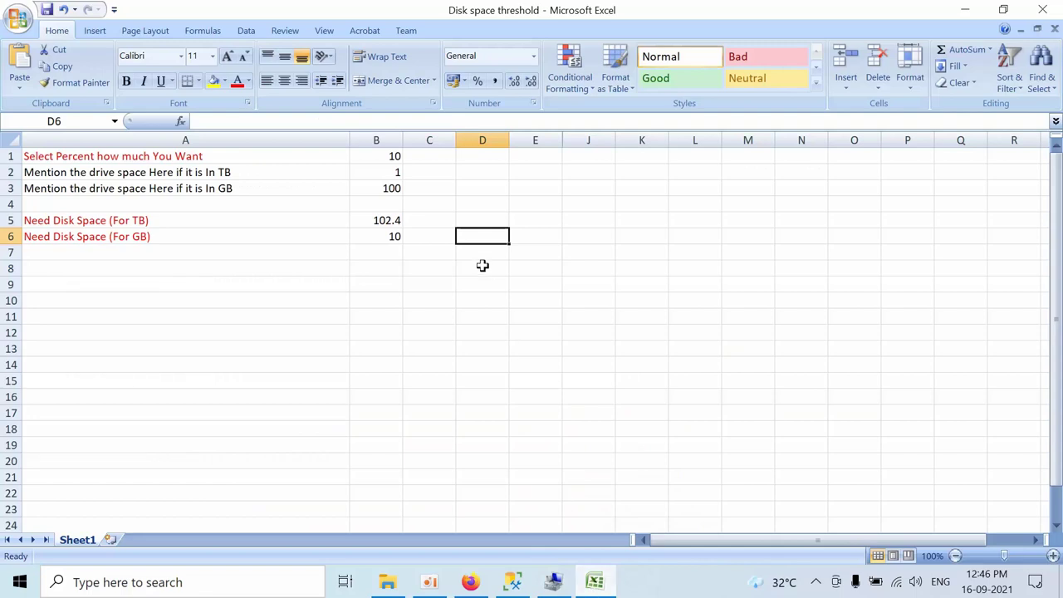
click(383, 155)
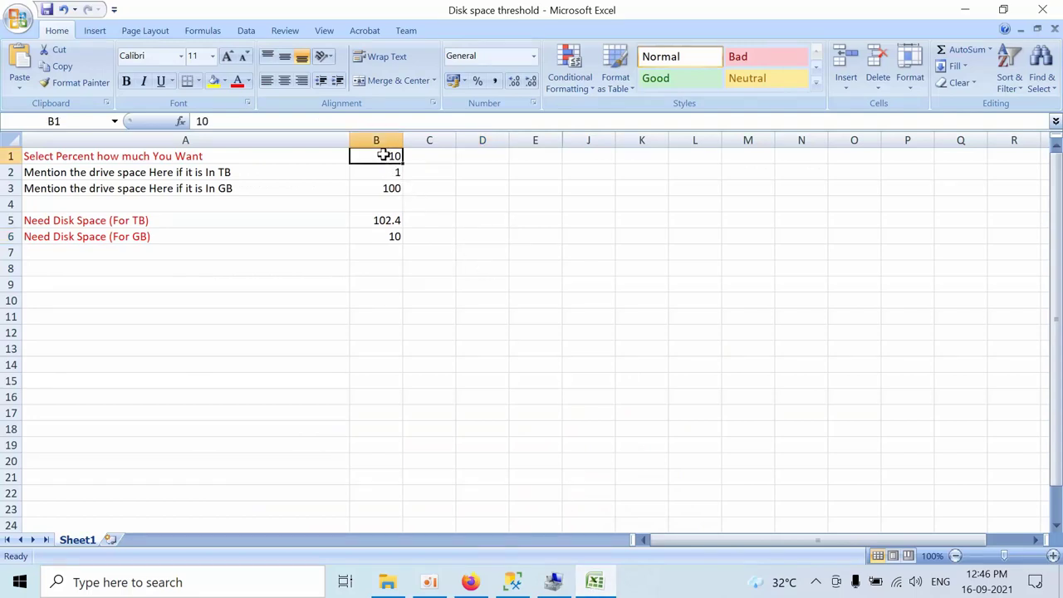
text(20)
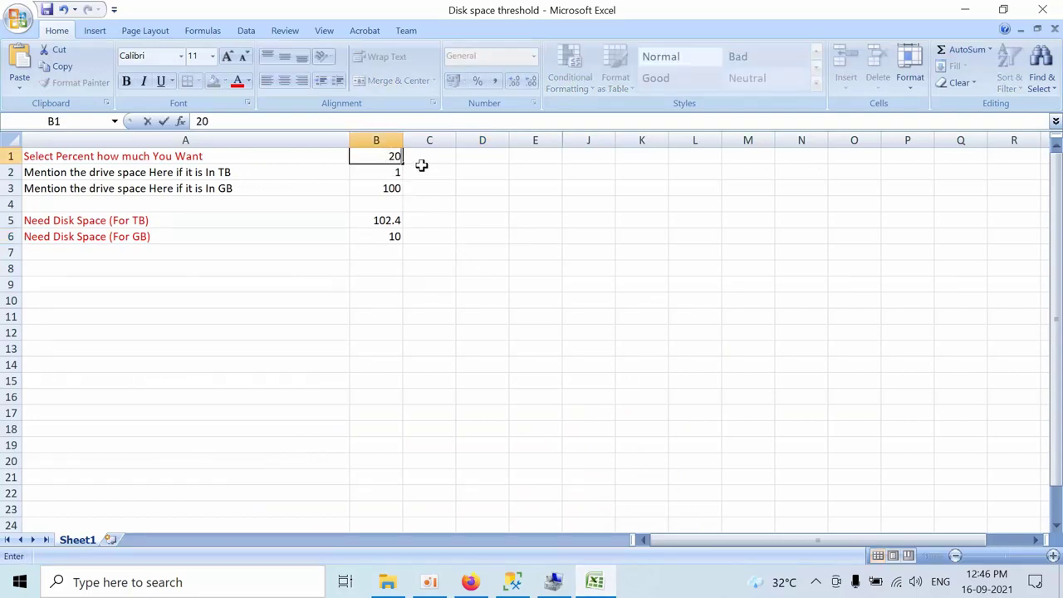
click(451, 184)
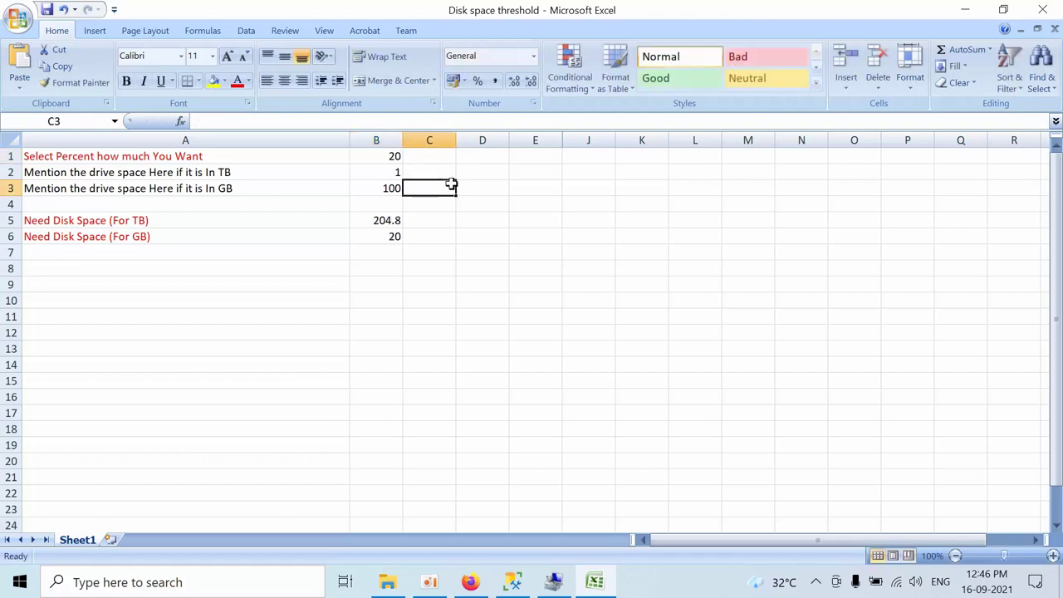
Review the TB and GB drive sizes in B2 and B3, then return to Computer Management
click(380, 170)
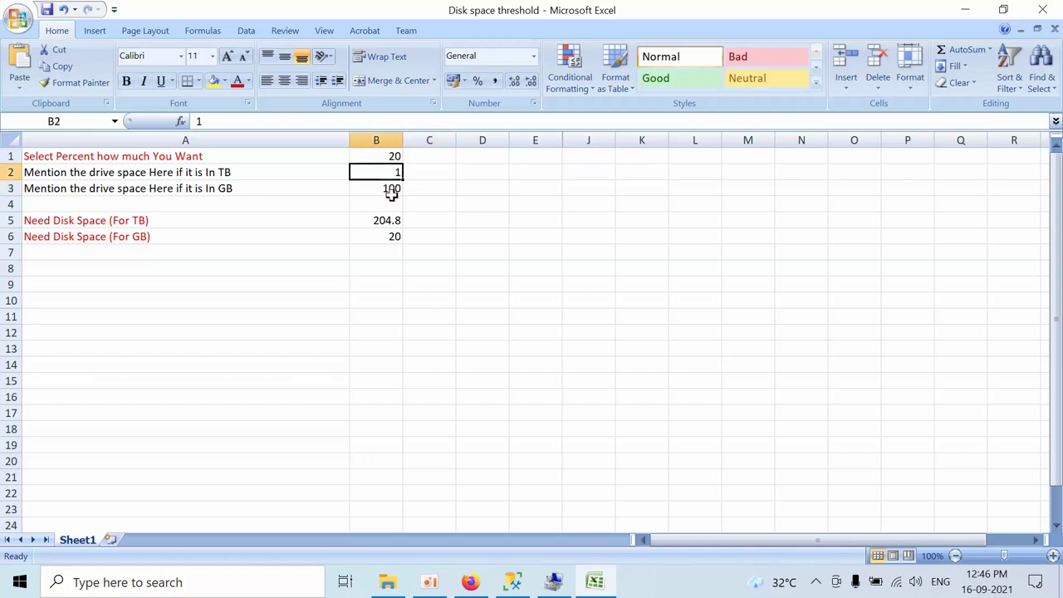
click(391, 191)
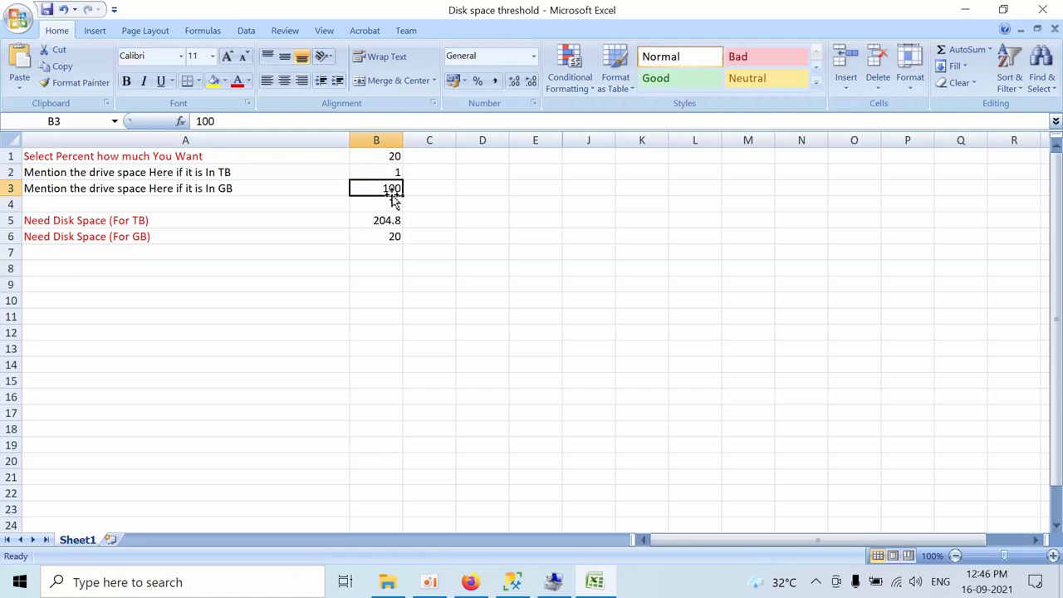
click(553, 581)
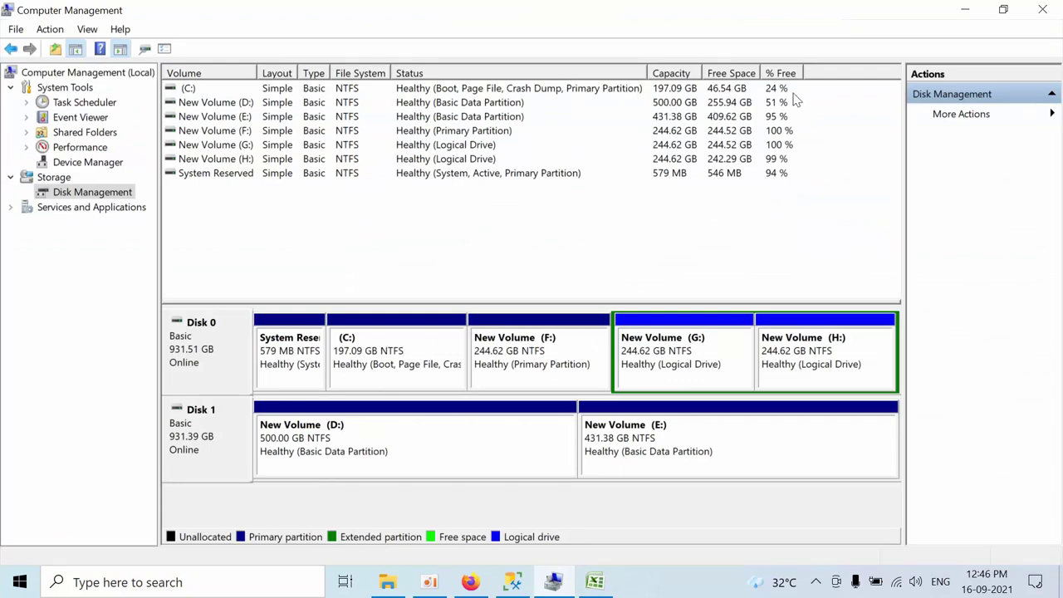
Enter 500 as the GB drive size in B3 and inspect the B6 result formula
click(976, 8)
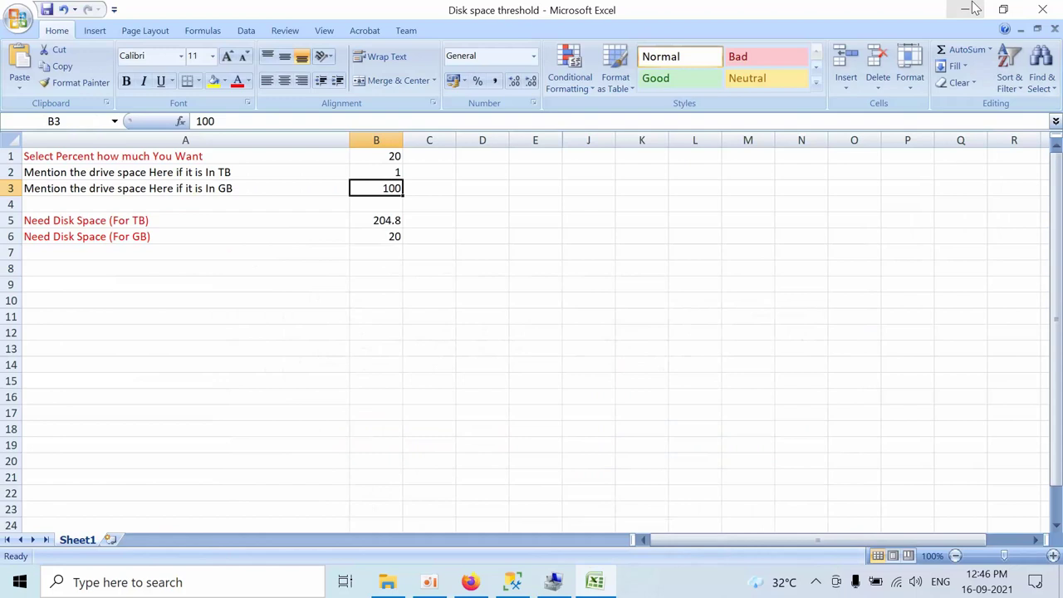
text(500)
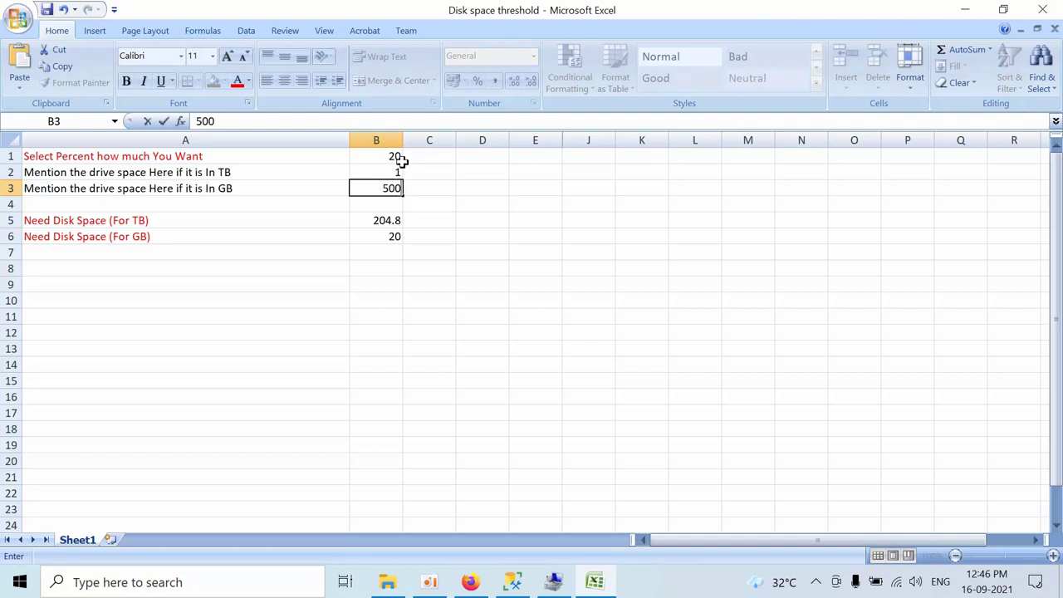
click(469, 221)
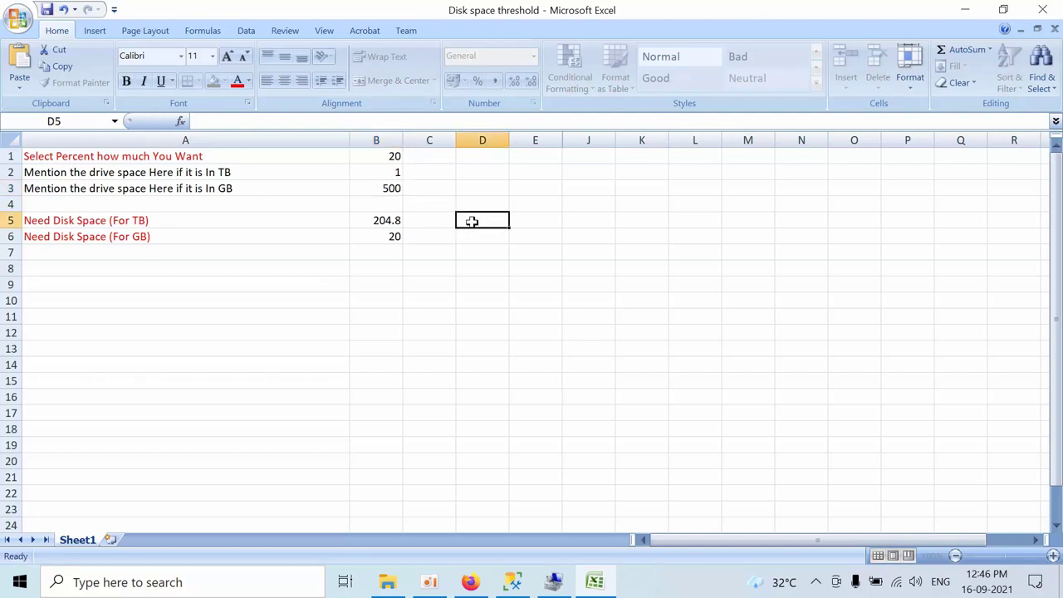
click(382, 238)
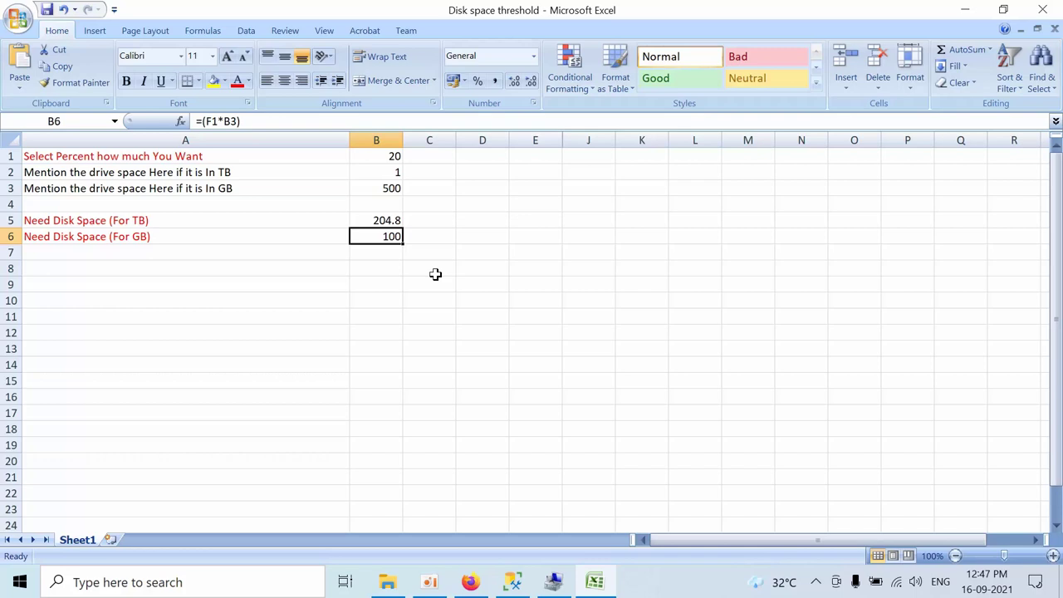
Change the GB drive size in B3 back to 100 and confirm B6 shows 20
click(388, 171)
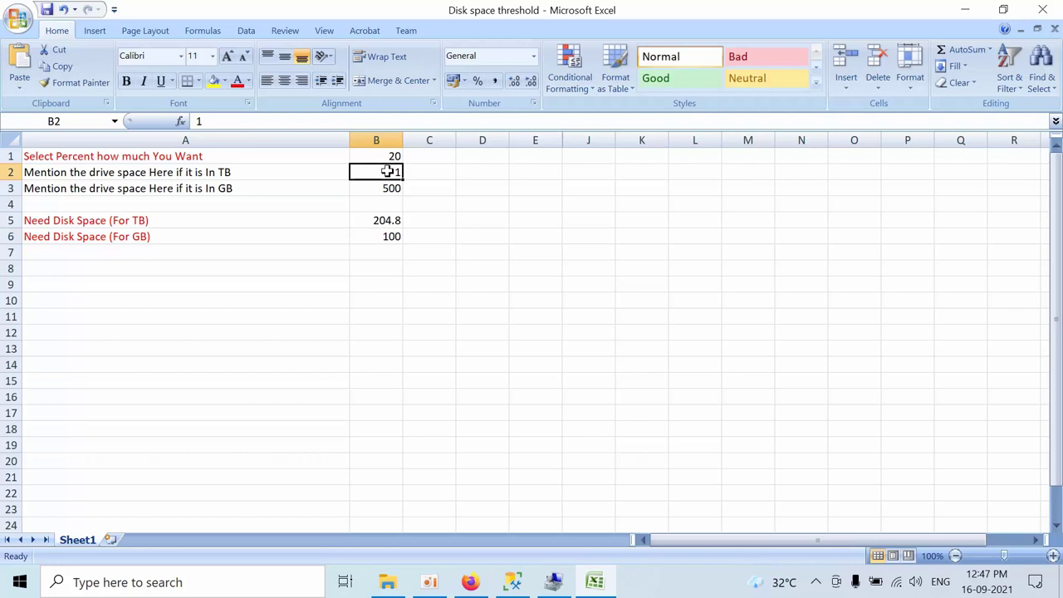
click(387, 188)
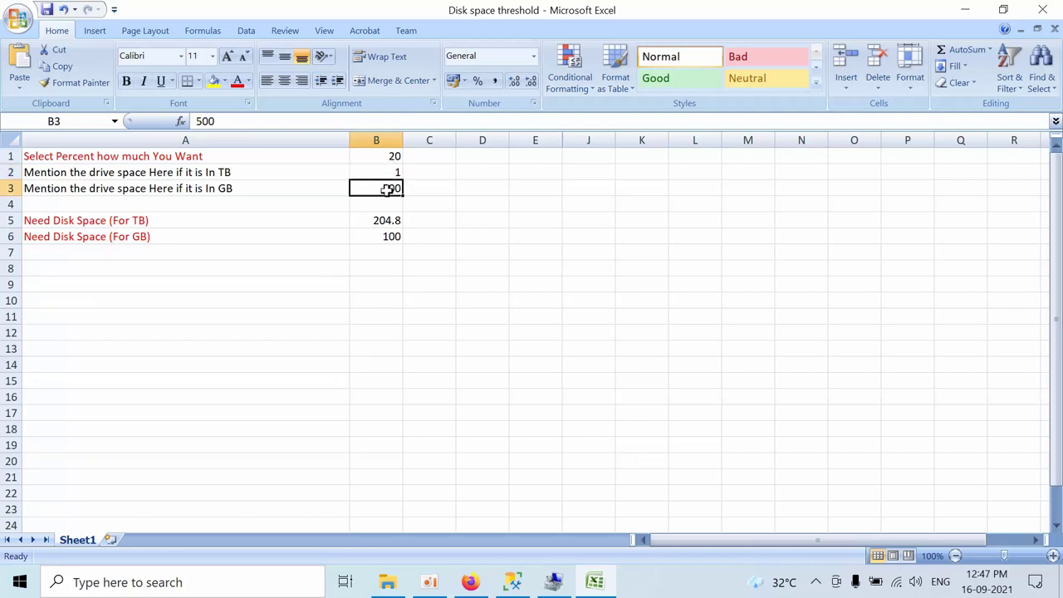
text(100)
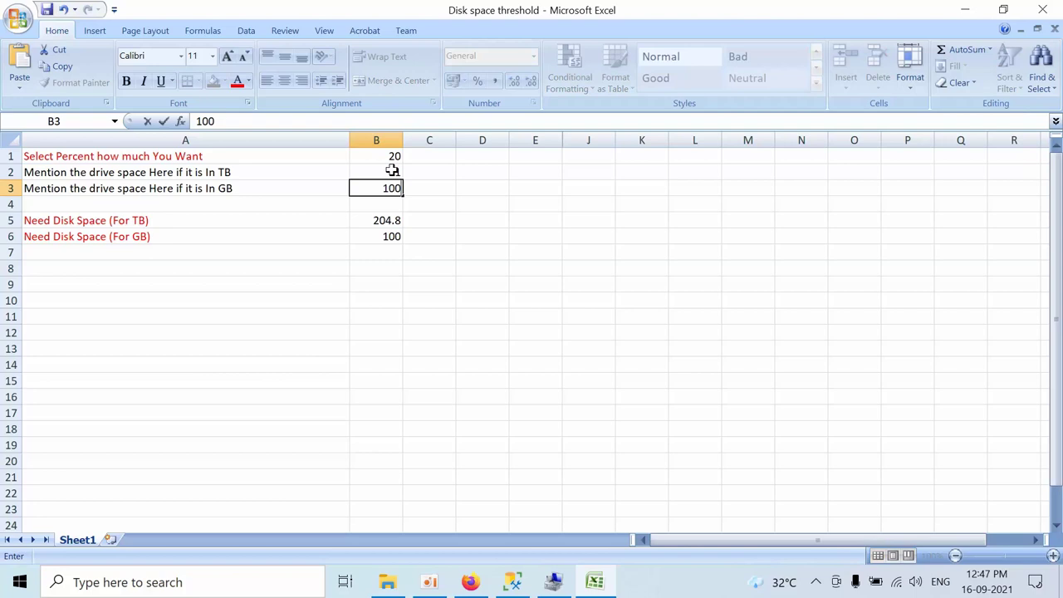
click(468, 238)
click(382, 238)
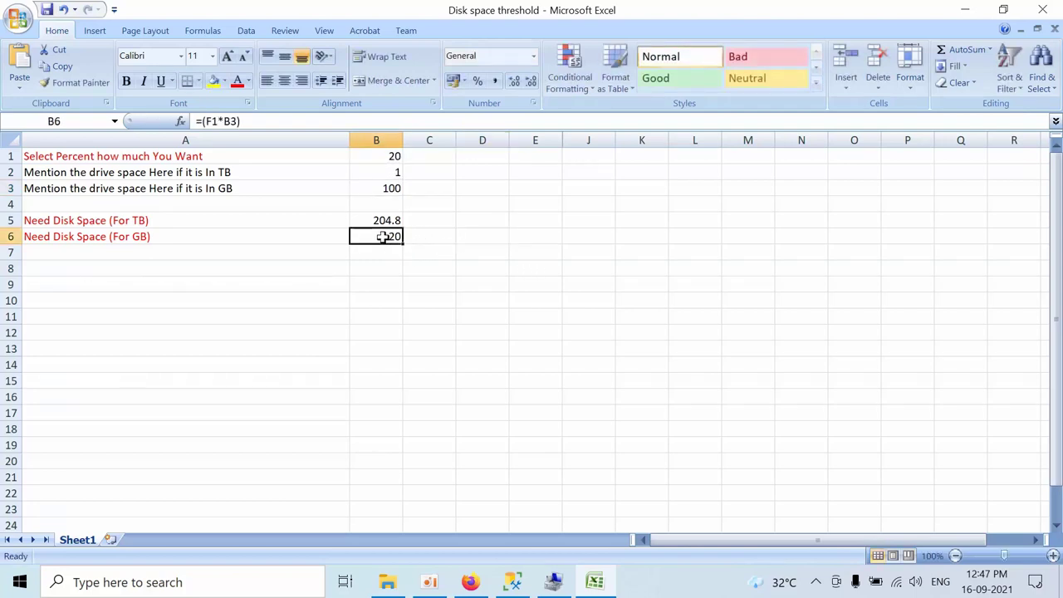
click(388, 169)
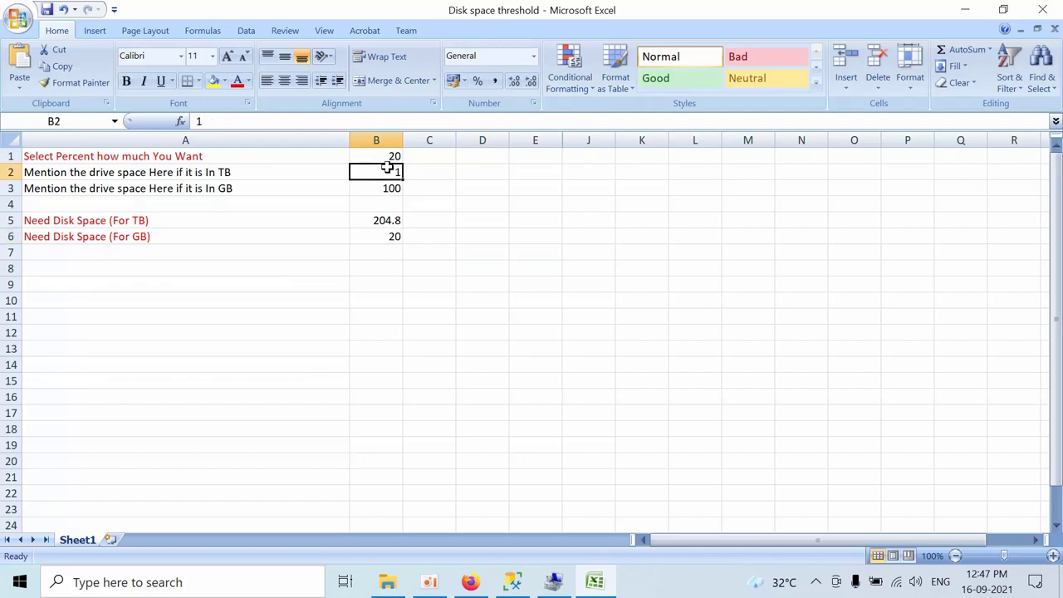
Enter 2 as the TB drive size and view B5's =(F1*F2) formula giving 409.6
text(2)
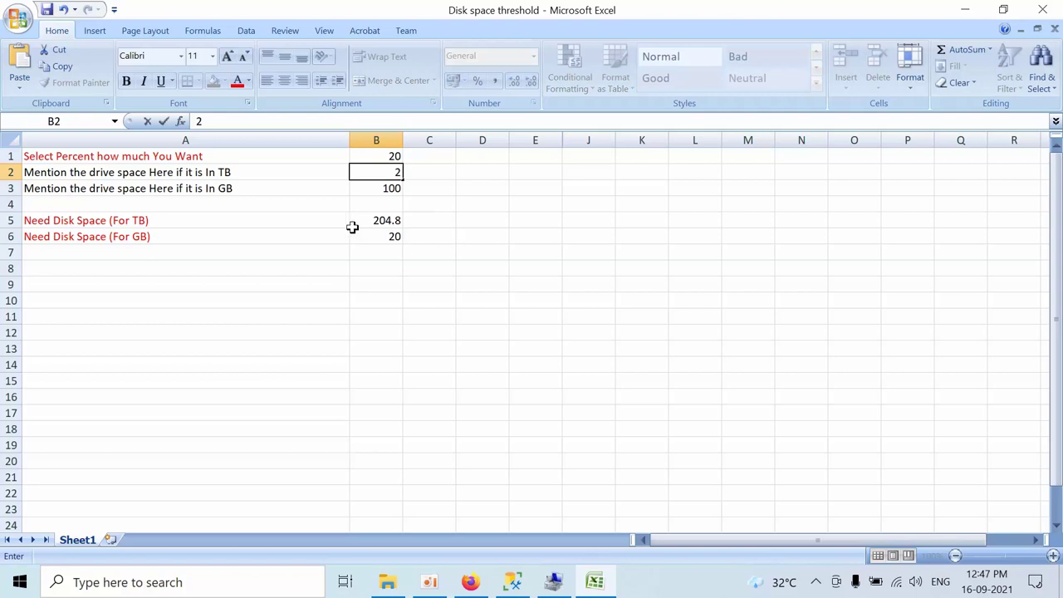
click(428, 222)
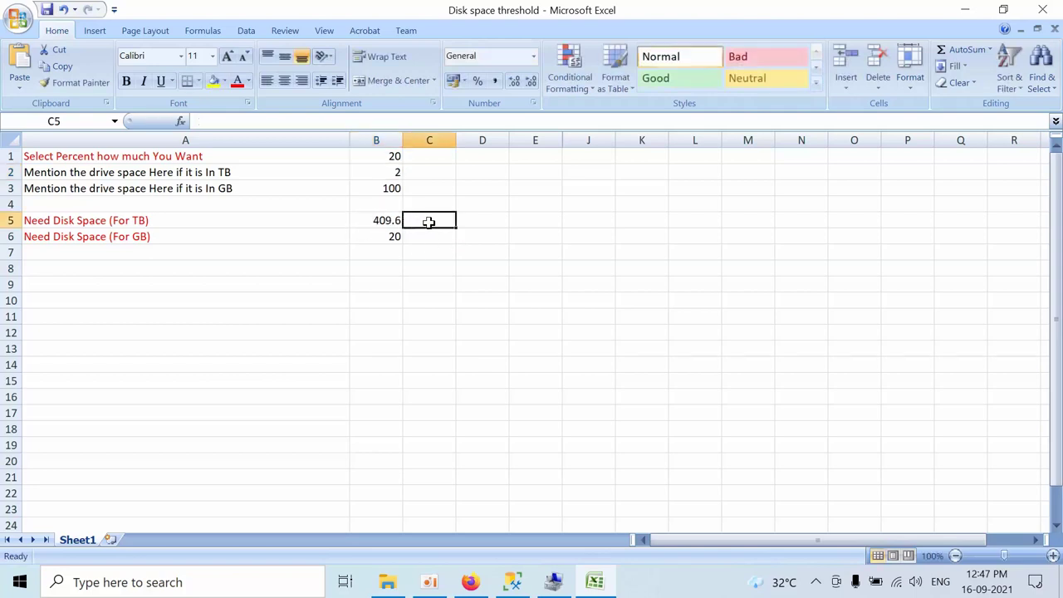
click(379, 220)
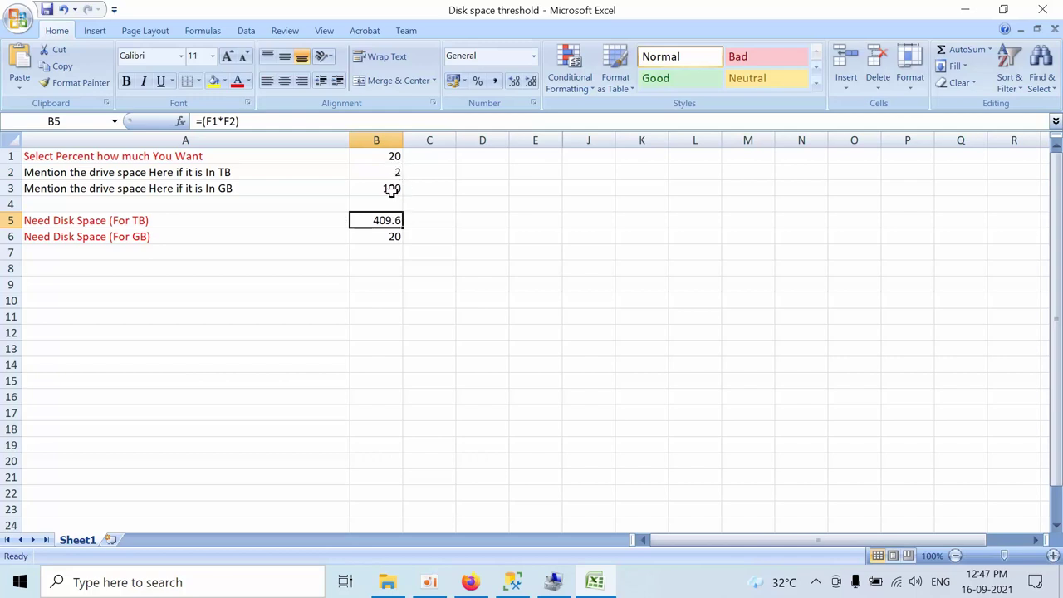
click(423, 221)
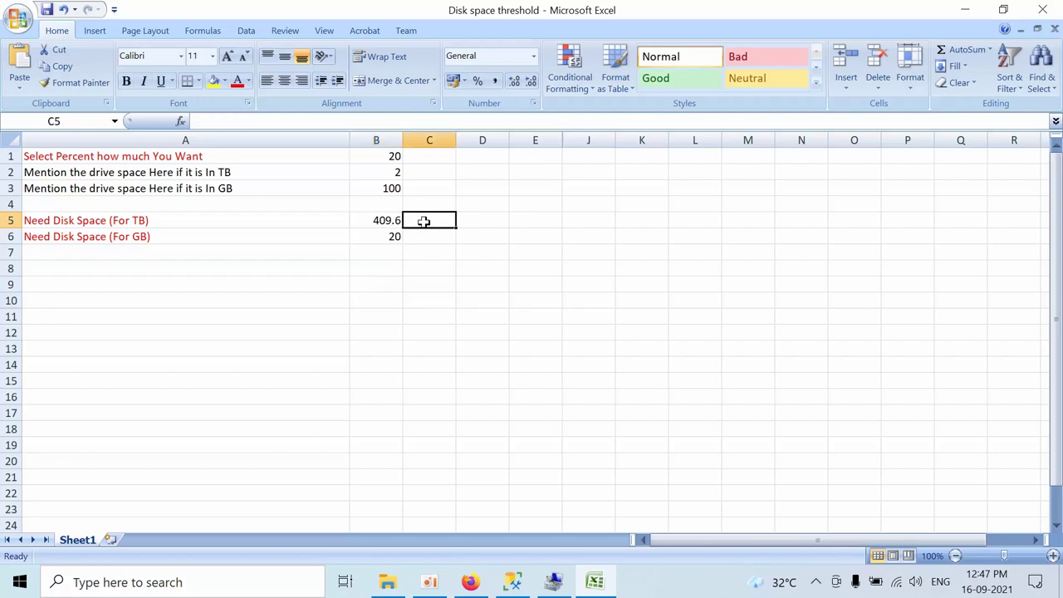
click(379, 223)
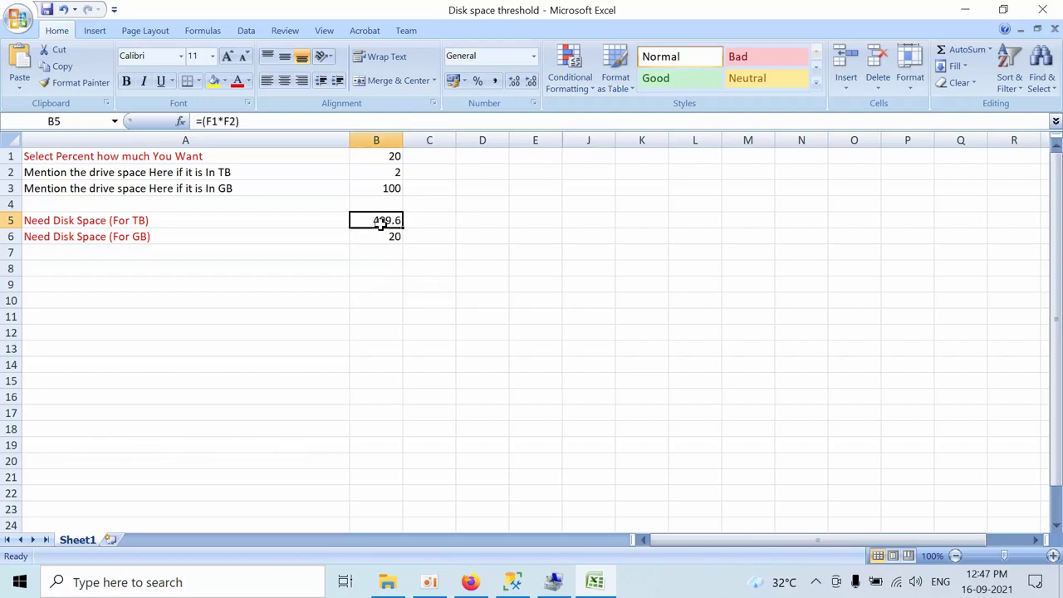